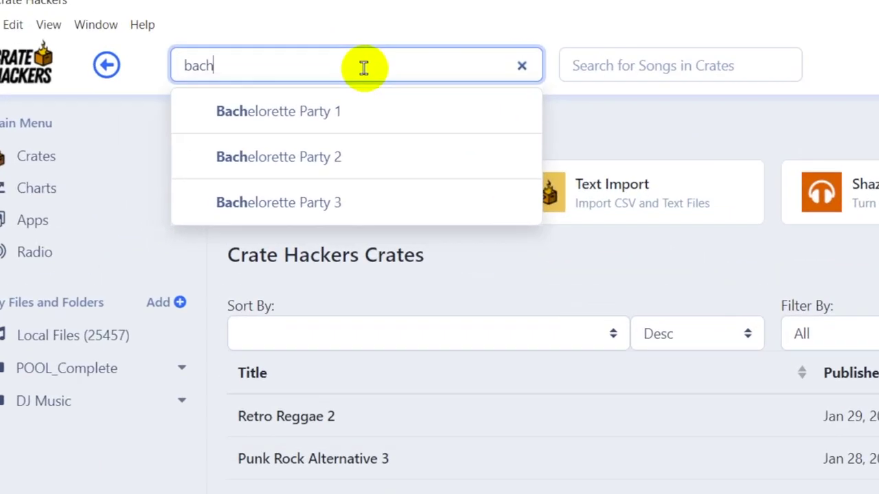
Open the Bachelorette Party 1 crate from the crate search suggestions and look through its songs
click(364, 110)
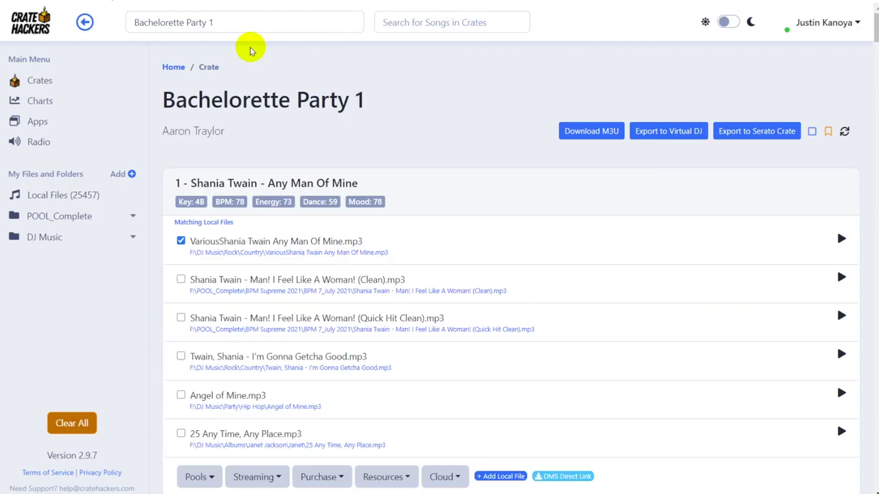
scroll(649, 288, down, 15)
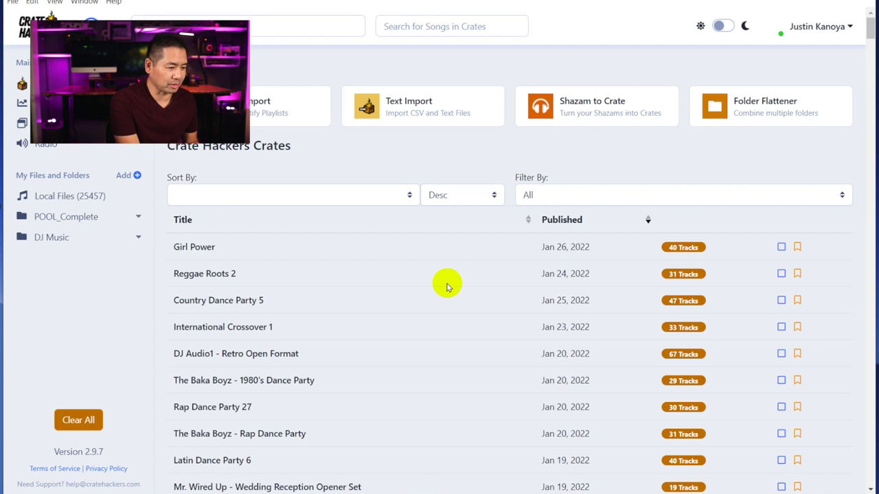
Browse the Crate Hackers Crates list from the newest releases back to the December 2021 crates, and return to the newest ones
scroll(447, 287, down, 1)
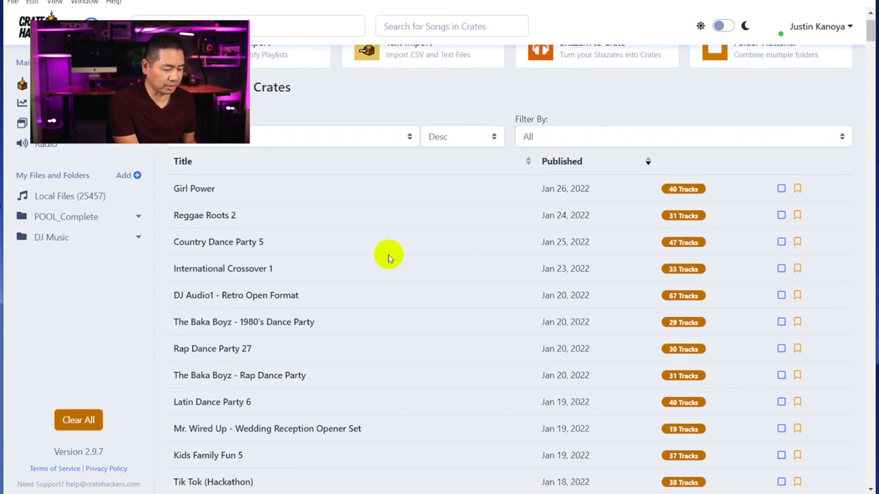
scroll(388, 257, down, 3)
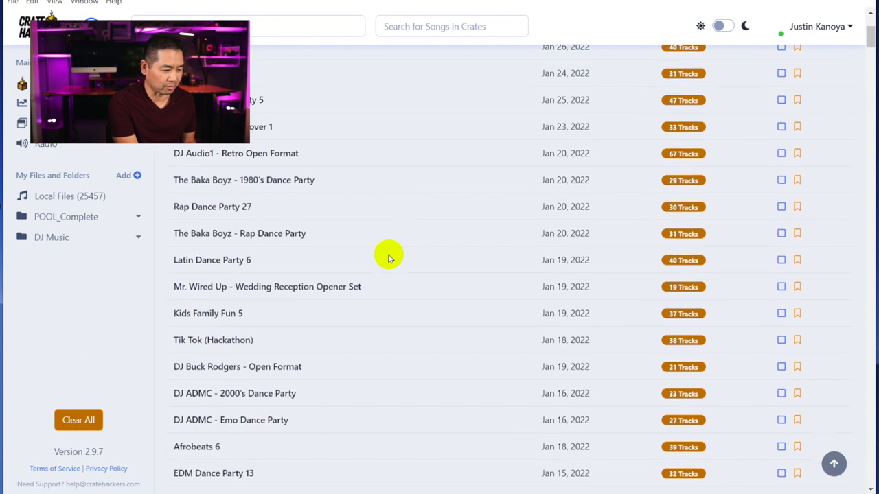
scroll(388, 257, down, 1)
scroll(388, 255, up, 2)
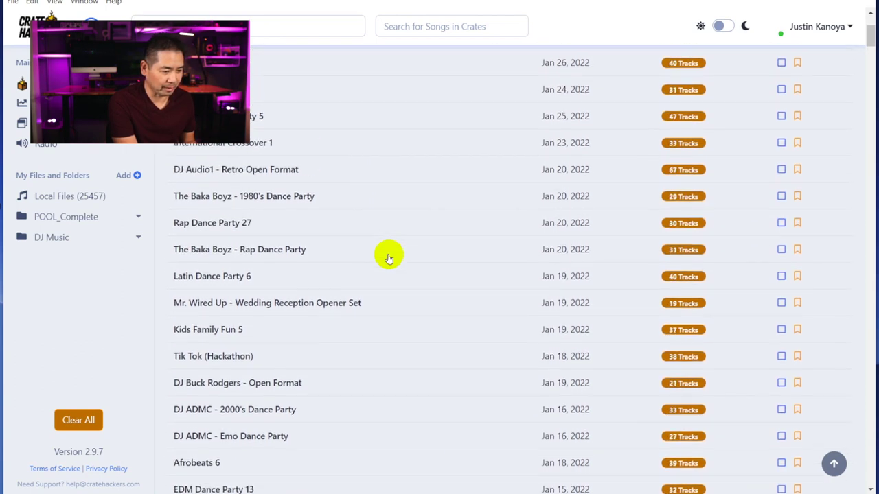
scroll(575, 302, down, 3)
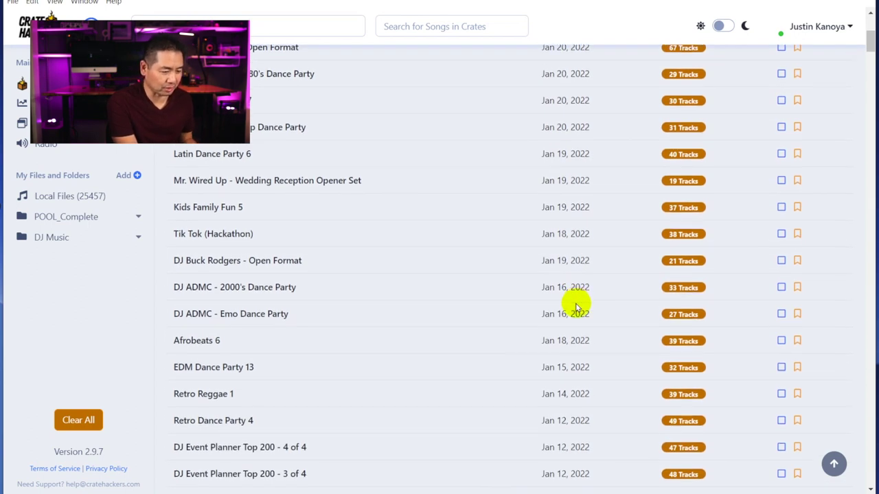
scroll(575, 307, down, 2)
scroll(576, 307, down, 3)
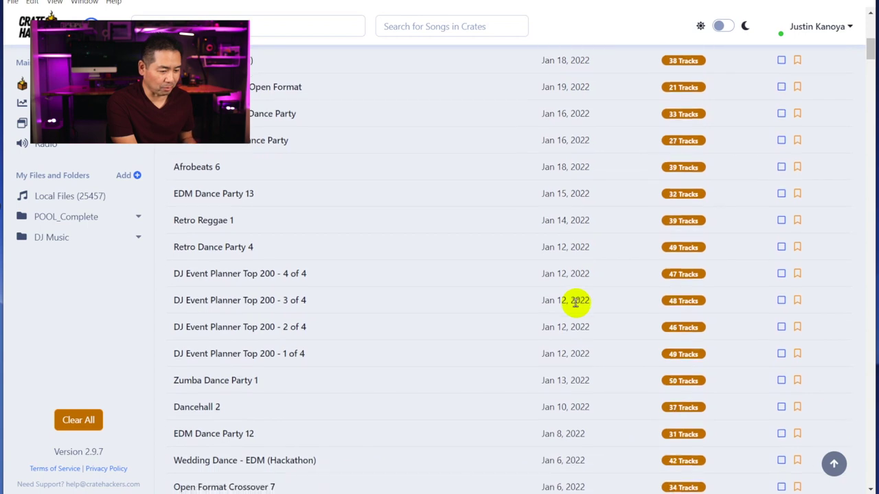
scroll(576, 302, down, 3)
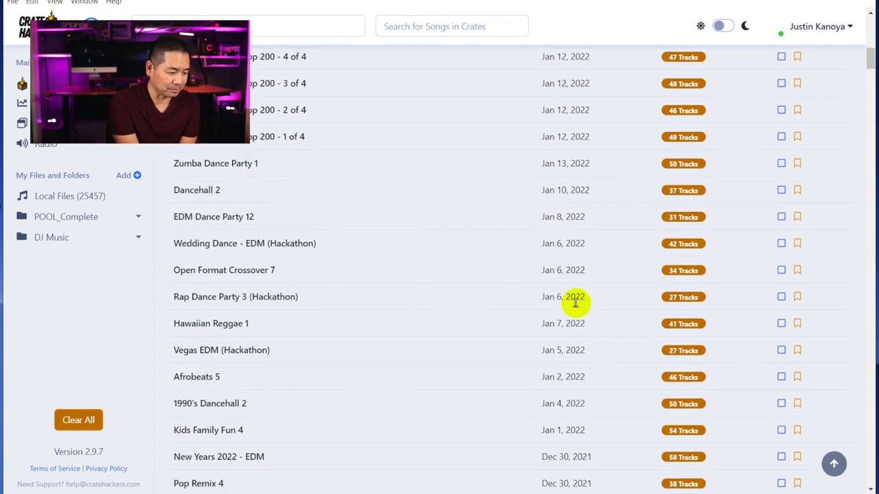
scroll(576, 307, down, 1)
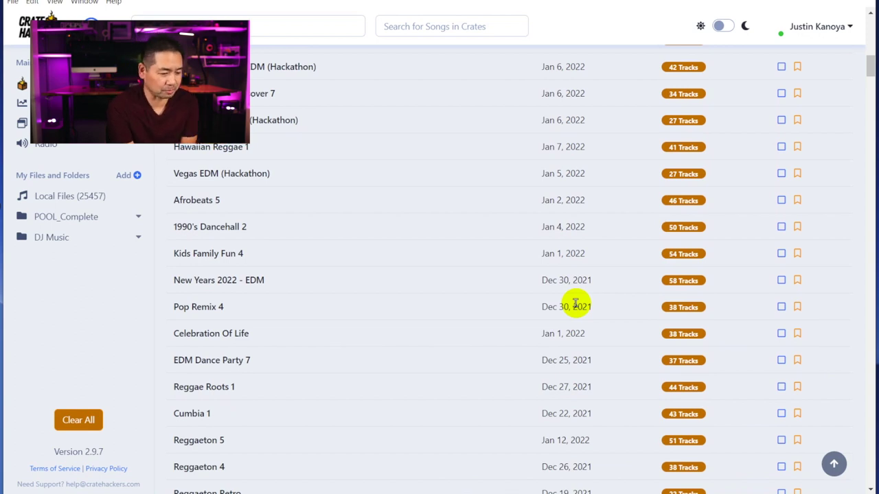
scroll(576, 304, down, 2)
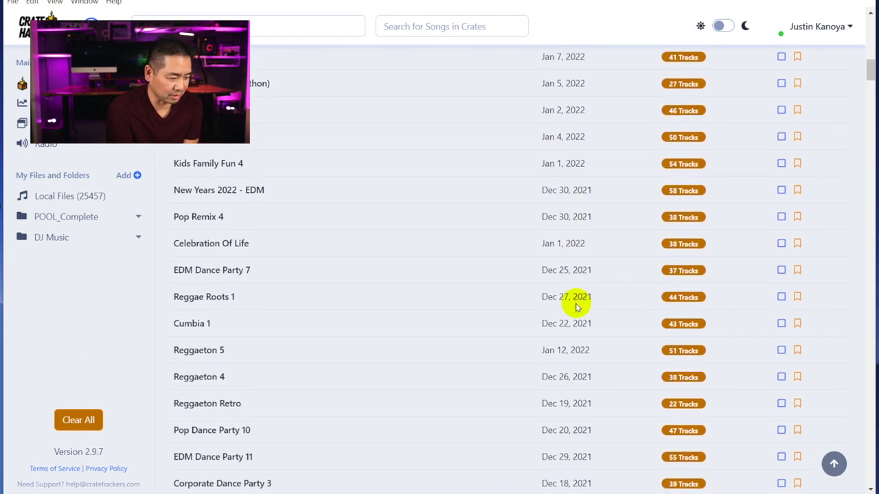
scroll(575, 304, up, 7)
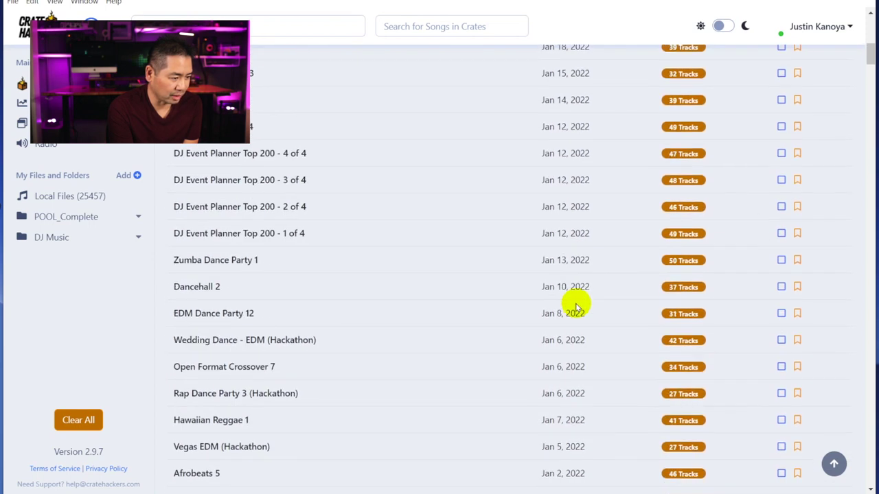
scroll(575, 304, up, 7)
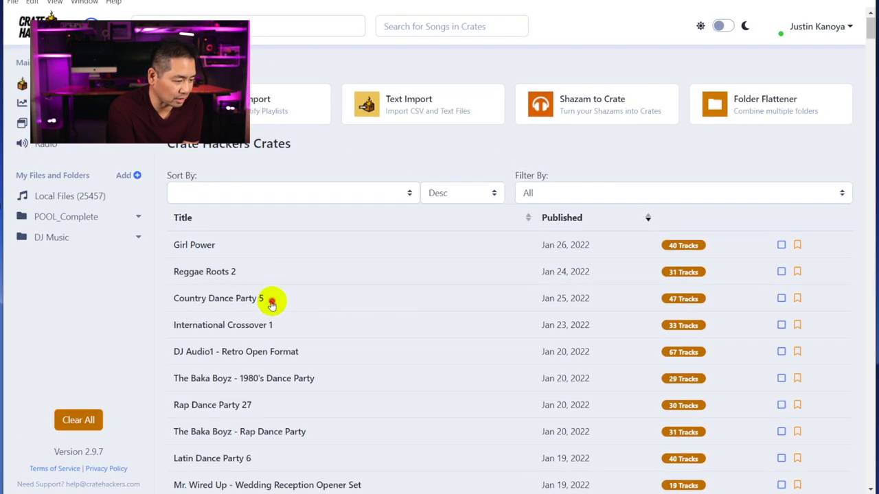
Open the Country Dance Party 5 crate and skim the matching local files of its first songs
click(272, 303)
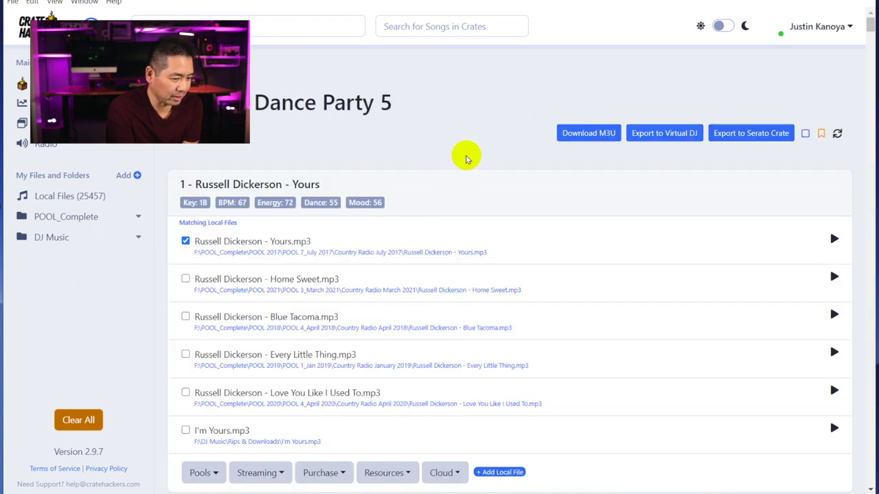
scroll(465, 153, down, 1)
scroll(466, 159, down, 10)
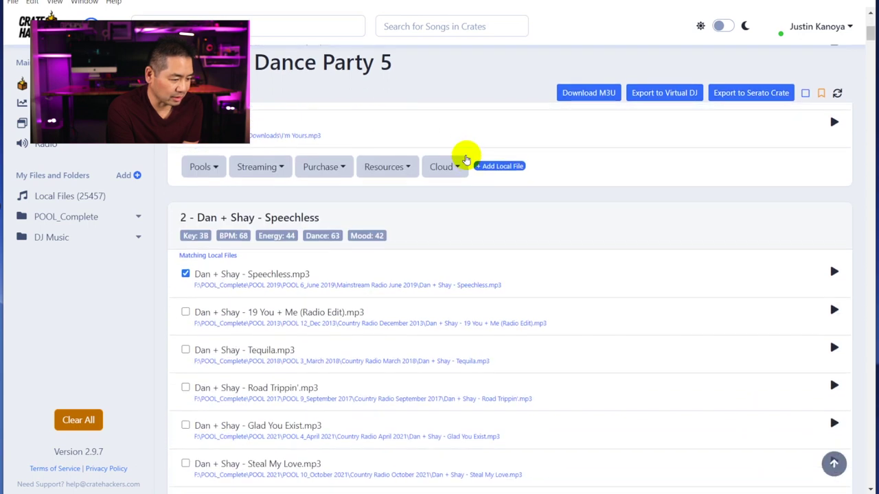
scroll(466, 159, down, 9)
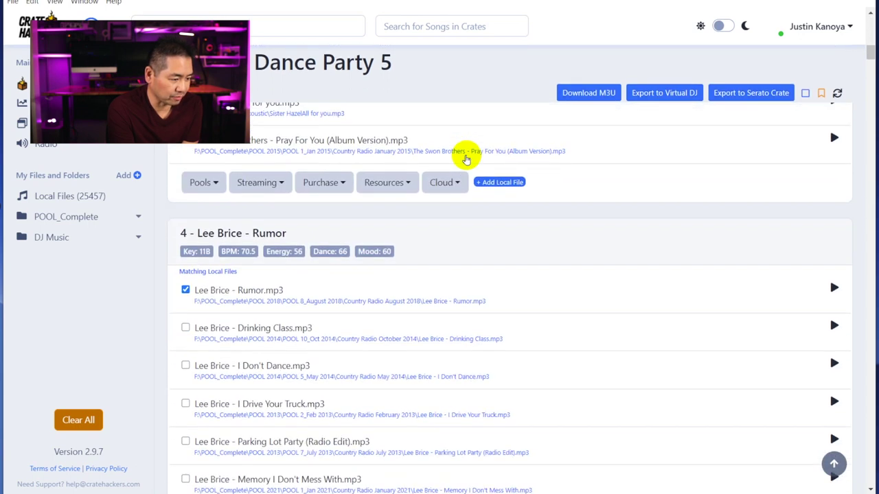
scroll(466, 159, down, 6)
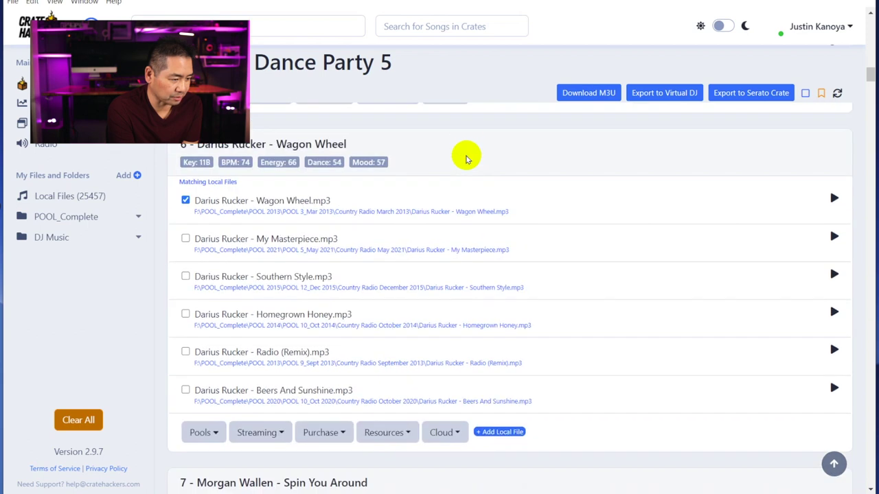
scroll(466, 159, up, 6)
scroll(466, 160, up, 19)
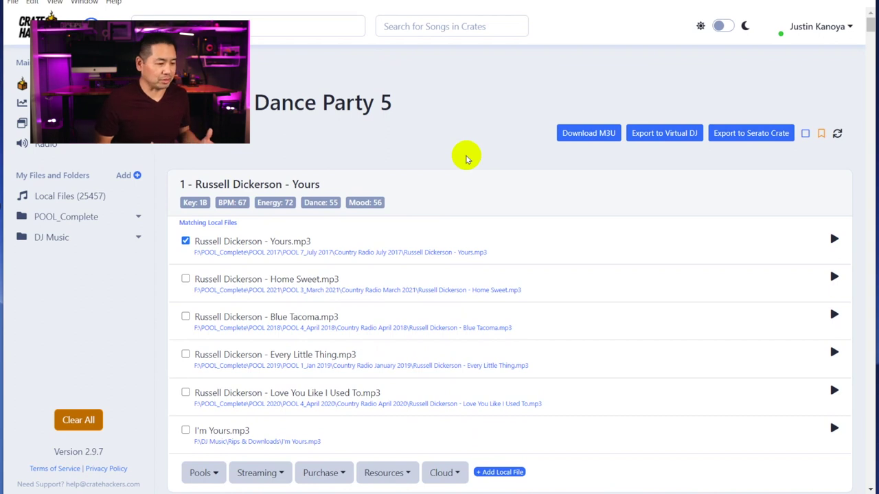
Review the matching local files for songs 1 to 7 and deselect Chasin' You.mp3 under Spin You Around
scroll(467, 159, down, 1)
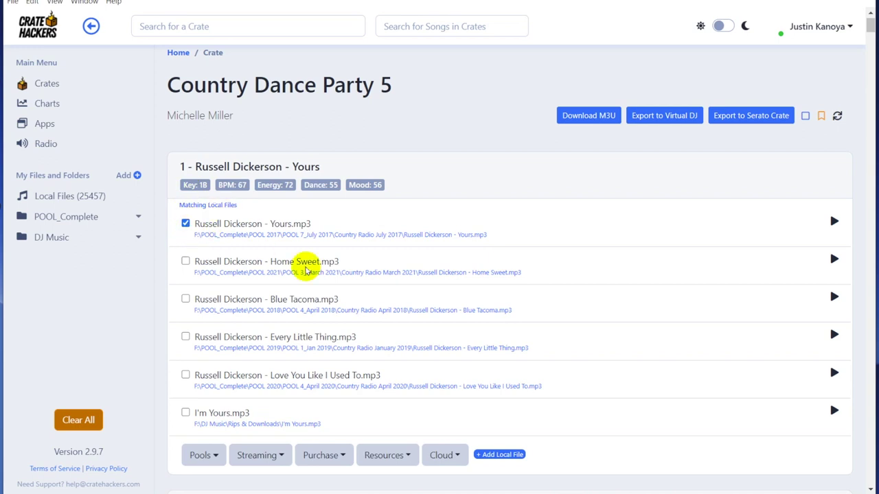
scroll(251, 261, down, 2)
scroll(306, 270, down, 3)
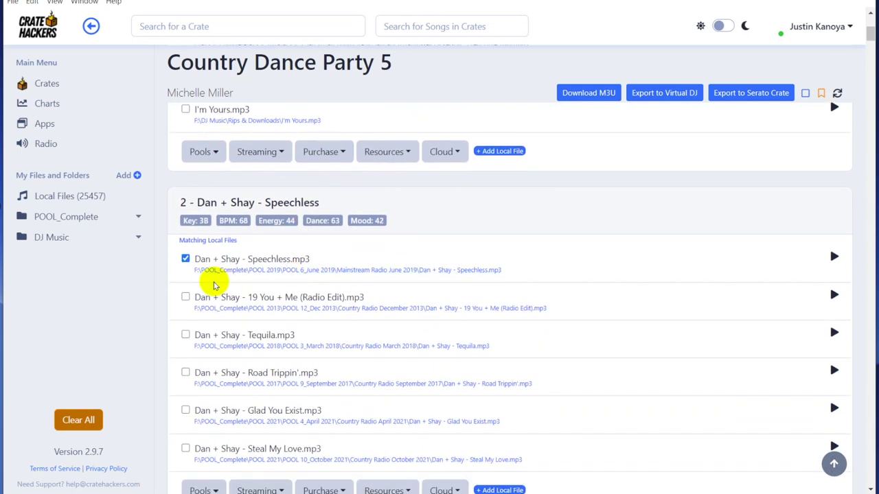
scroll(255, 337, down, 3)
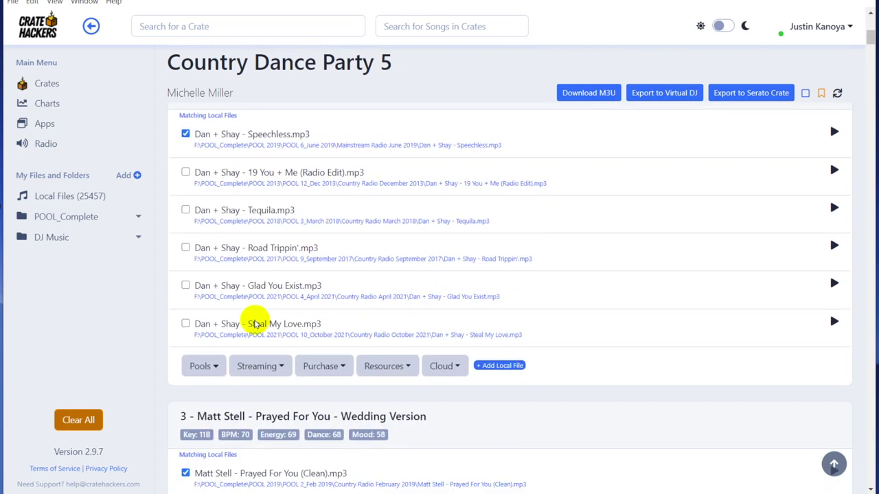
scroll(254, 324, down, 3)
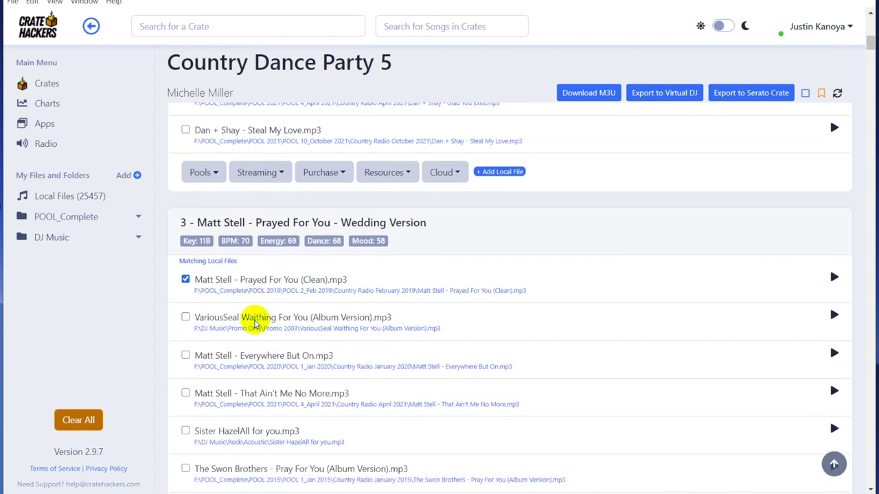
scroll(254, 324, down, 4)
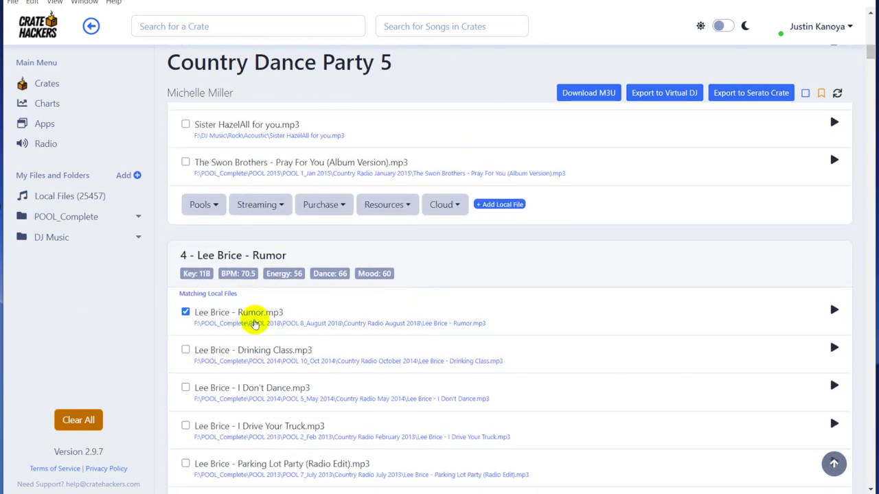
scroll(255, 324, down, 3)
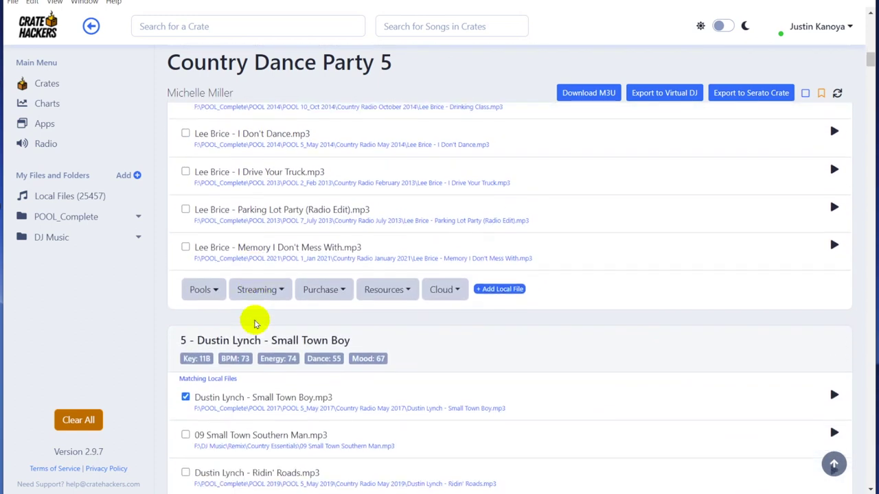
scroll(254, 325, down, 5)
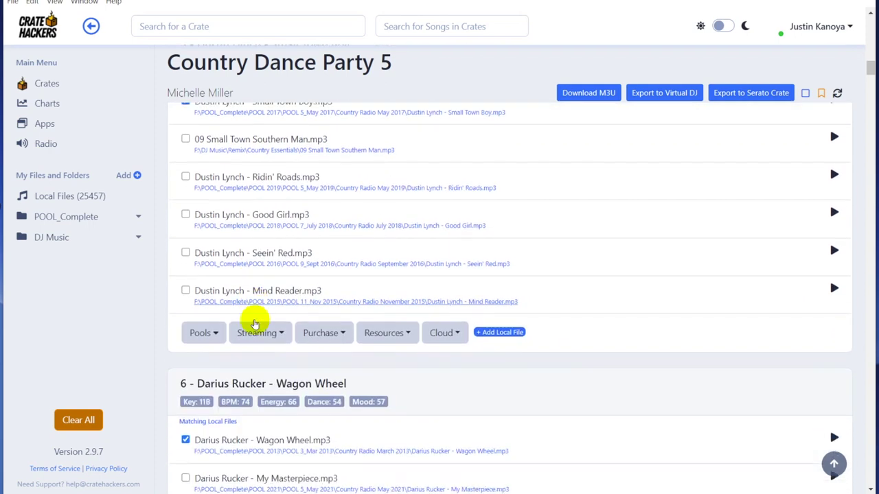
scroll(254, 324, down, 5)
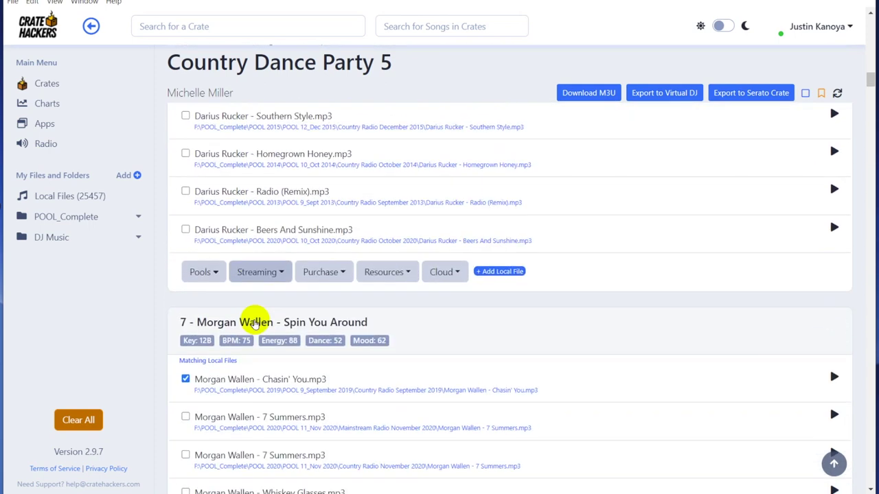
scroll(254, 324, down, 2)
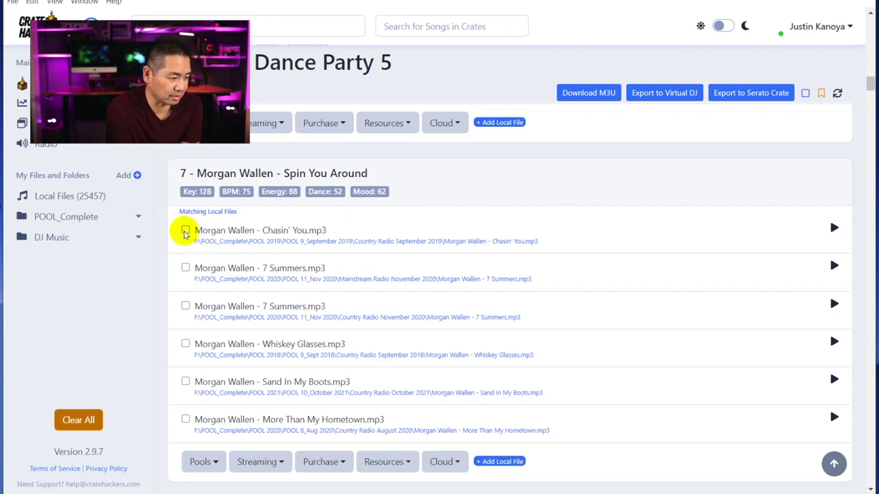
Examine the selected local file matches for songs 8 to 11, from Play It Again to Greatest Love Story
scroll(424, 263, down, 1)
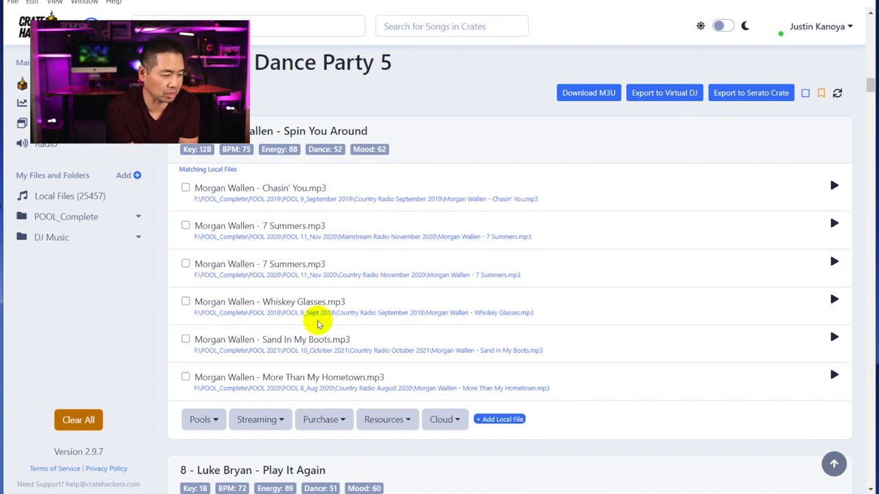
scroll(383, 338, down, 3)
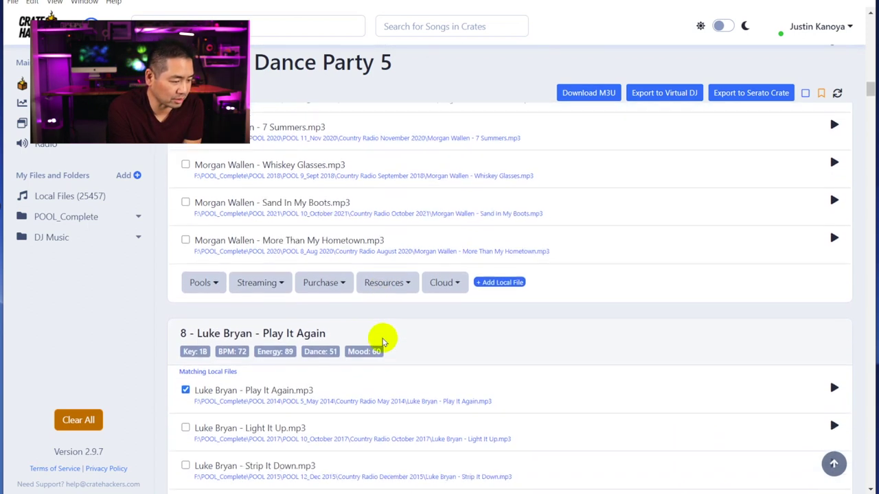
scroll(382, 340, down, 5)
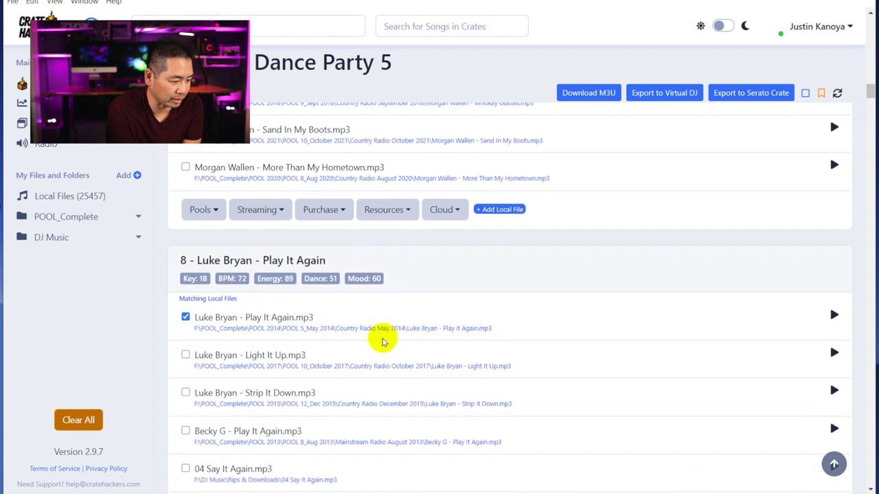
scroll(383, 341, down, 6)
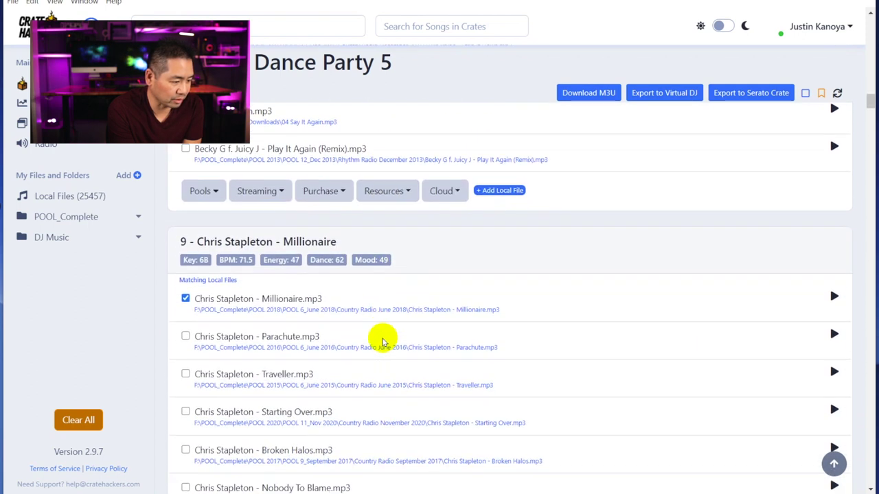
scroll(383, 342, down, 4)
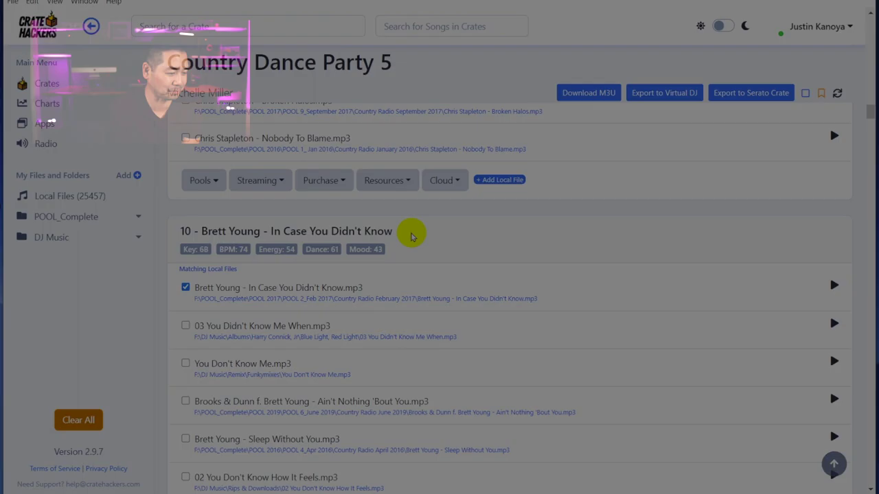
scroll(412, 231, down, 3)
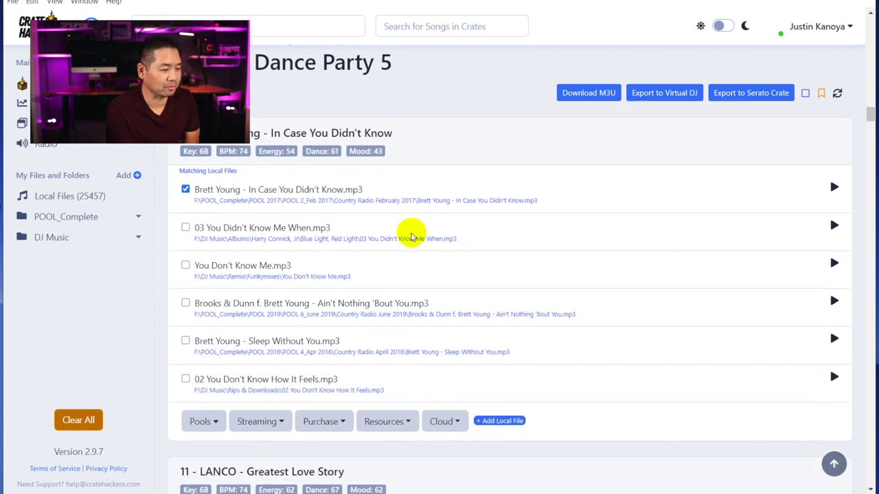
scroll(411, 237, down, 3)
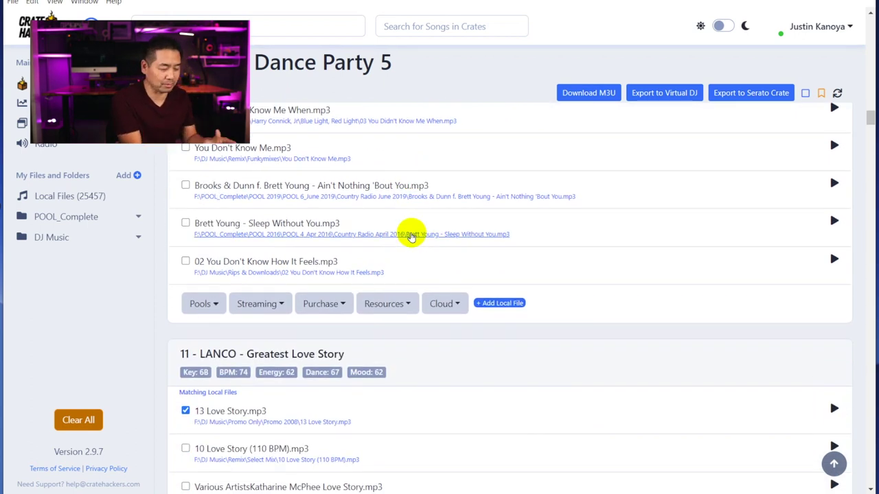
scroll(410, 237, down, 5)
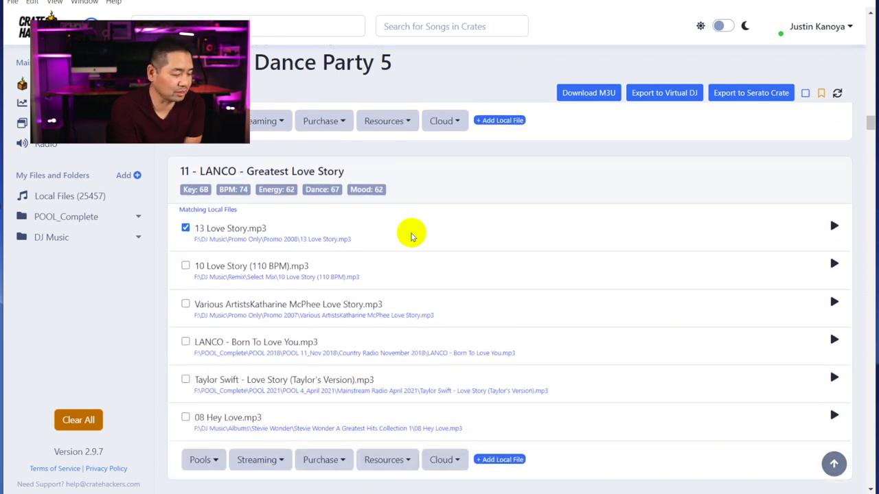
scroll(410, 237, down, 3)
scroll(411, 237, up, 12)
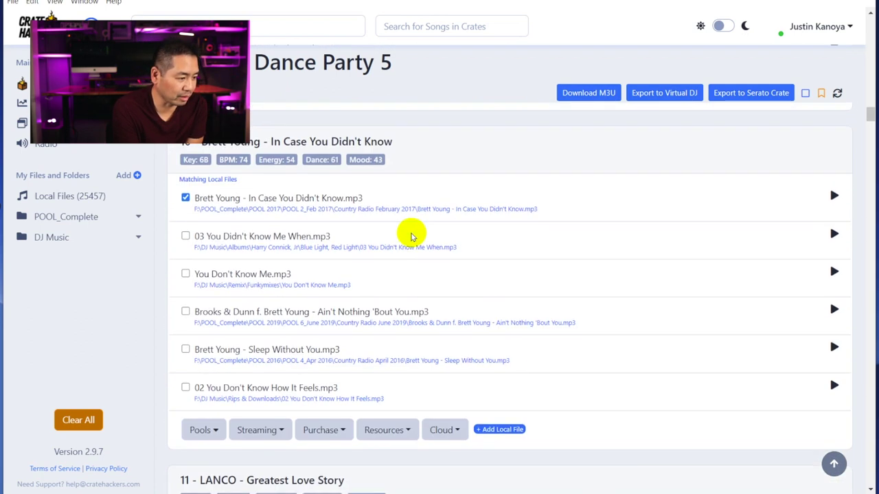
Skim the matching local files from song 10, In Case You Didn't Know, to song 44, Would You Go With Me
scroll(411, 237, up, 2)
scroll(410, 237, down, 3)
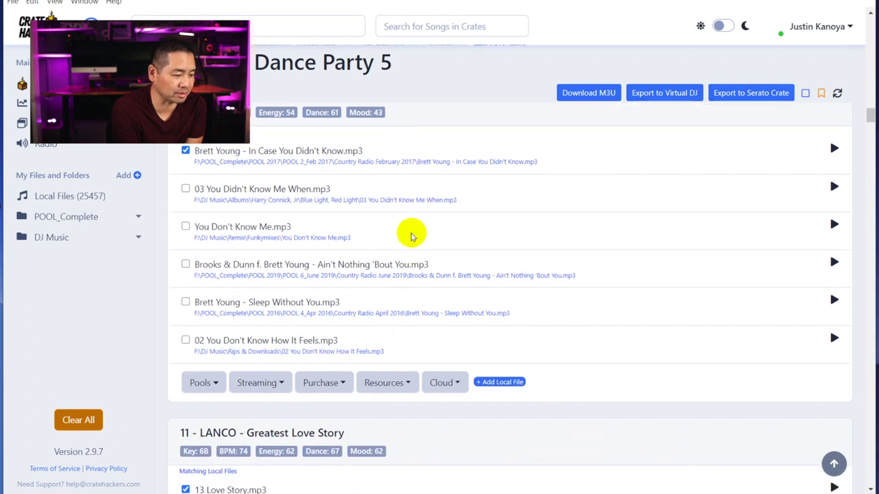
scroll(412, 237, down, 1)
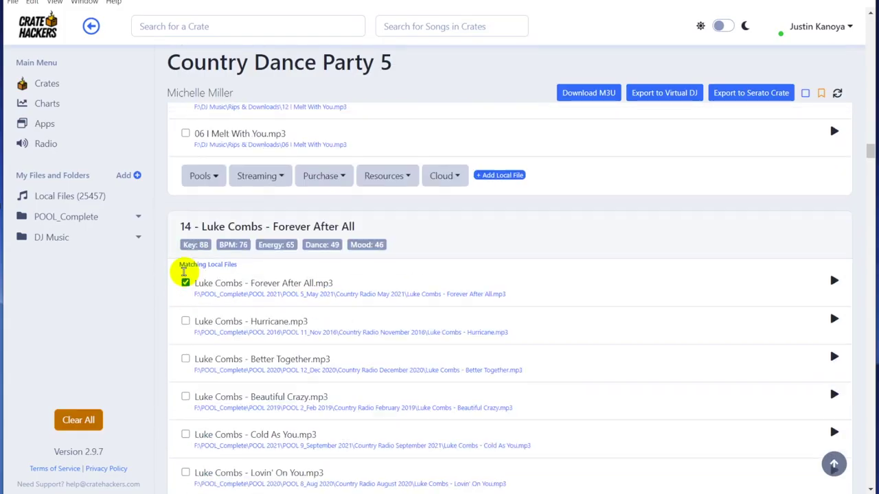
scroll(185, 272, down, 20)
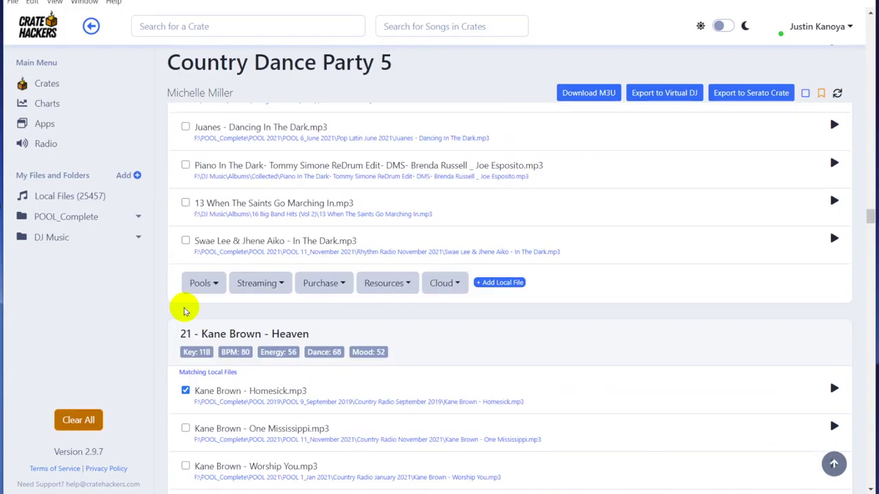
scroll(184, 333, down, 20)
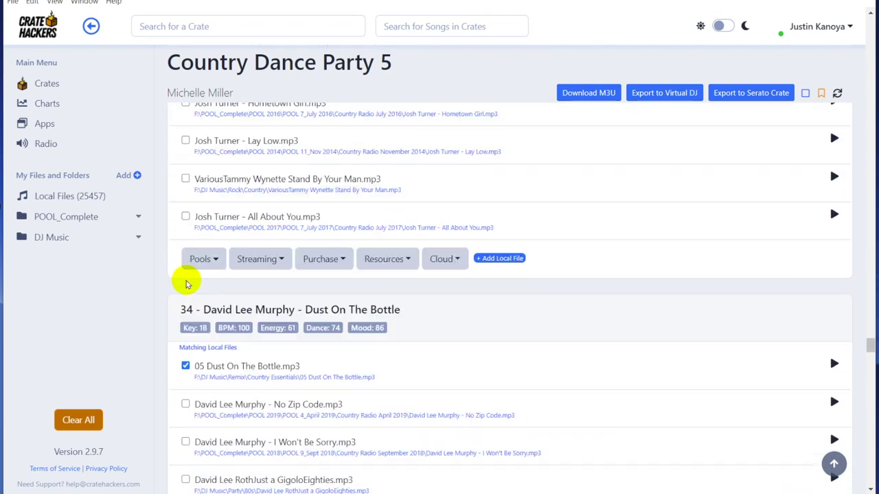
scroll(184, 240, down, 15)
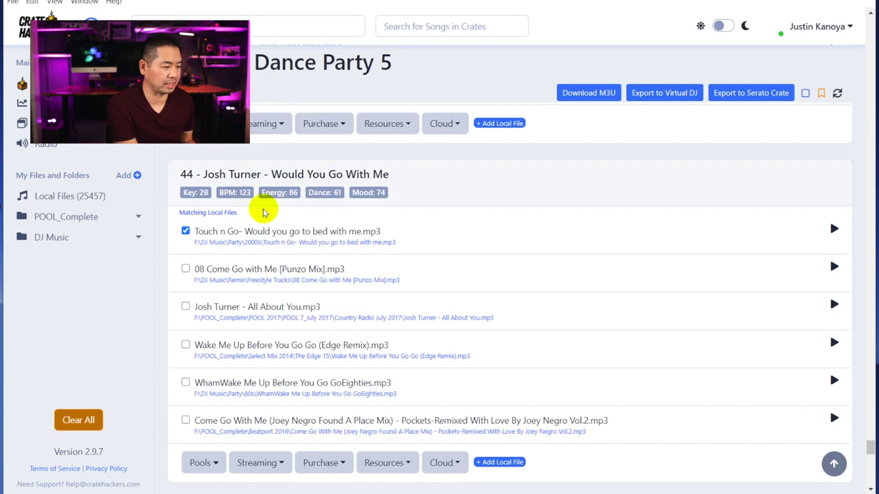
Compare the matching local files for songs 44 and 45, Would You Go With Me and When It Rains It Pours, with their titles
scroll(264, 213, down, 4)
scroll(263, 213, up, 3)
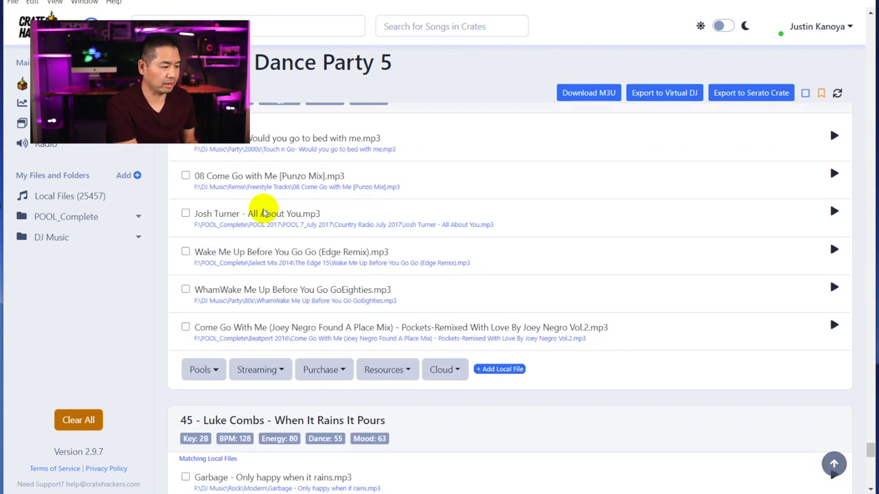
scroll(263, 213, up, 1)
click(183, 191)
scroll(264, 213, down, 5)
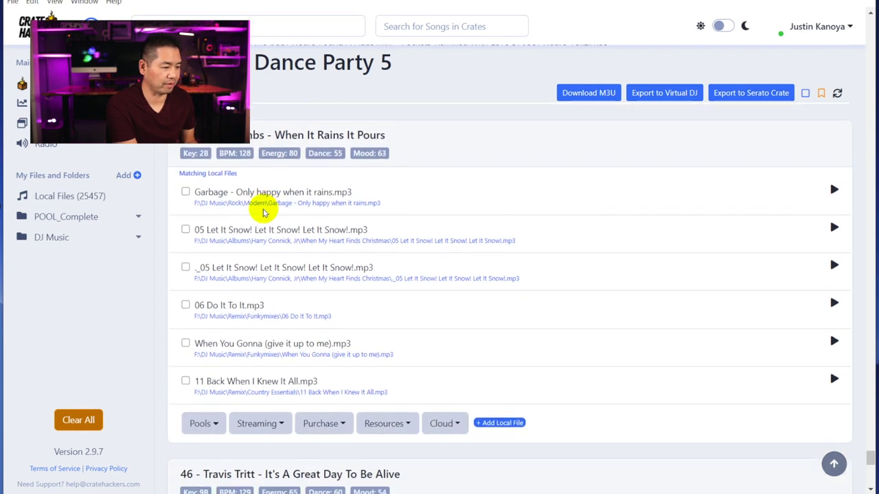
scroll(226, 320, down, 4)
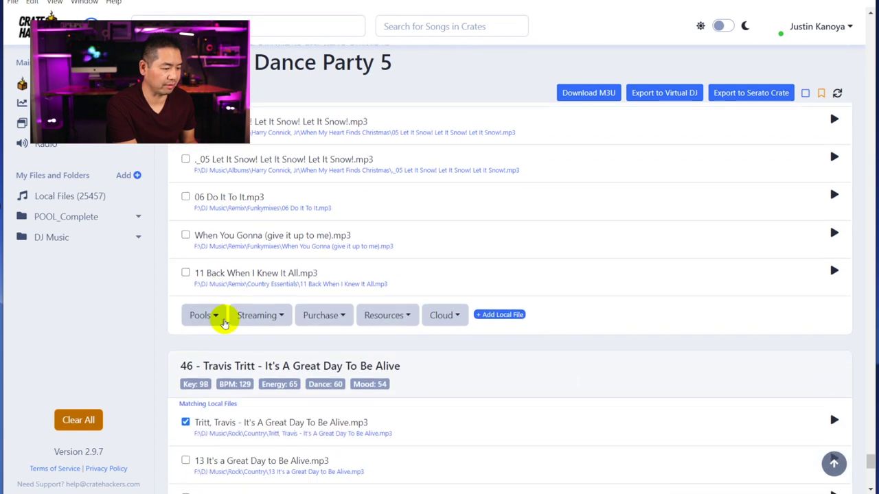
Examine the matching local files for It's A Great Day To Be Alive and Boot Scootin' Boogie, and return to the end of song 45
scroll(197, 322, down, 2)
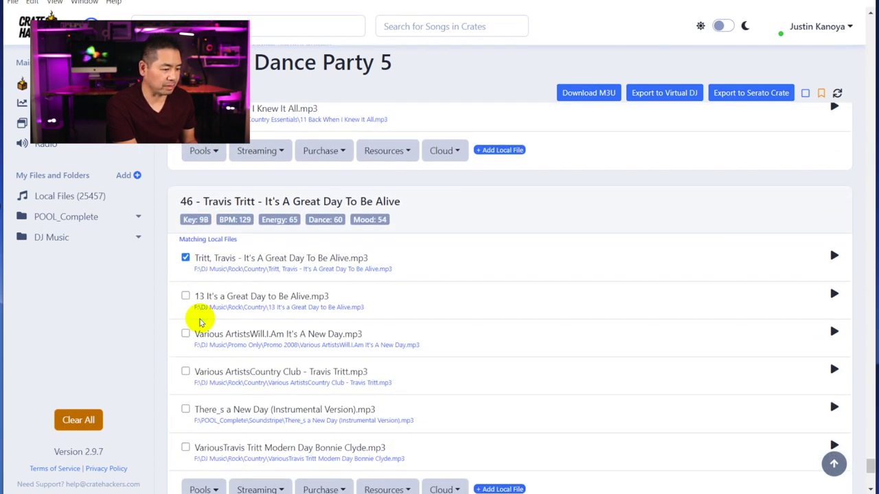
scroll(172, 339, down, 3)
scroll(173, 339, down, 1)
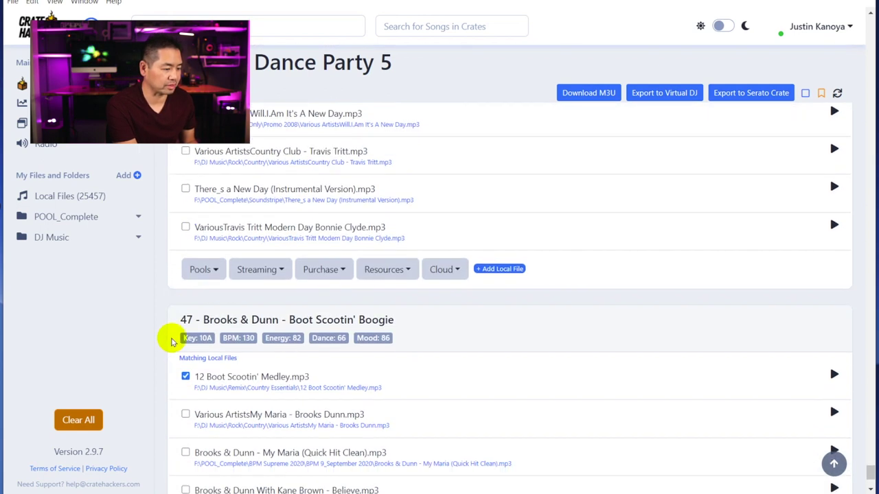
scroll(172, 341, down, 1)
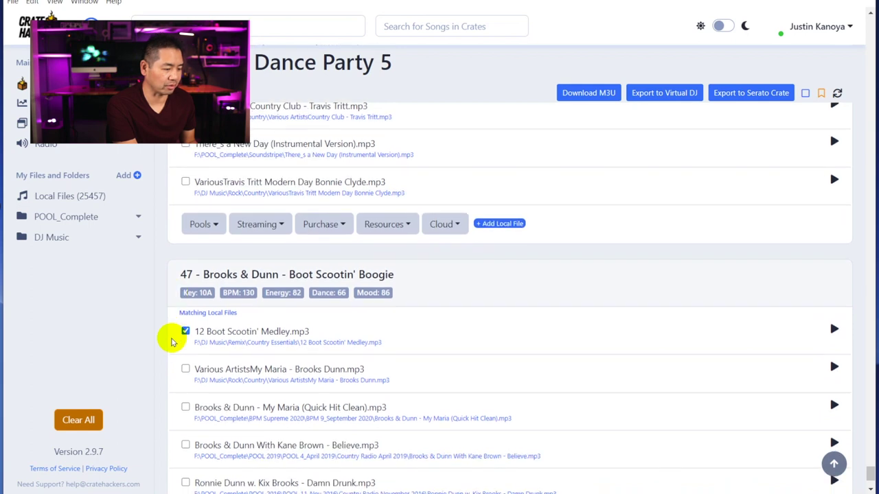
scroll(172, 341, down, 1)
scroll(172, 342, down, 1)
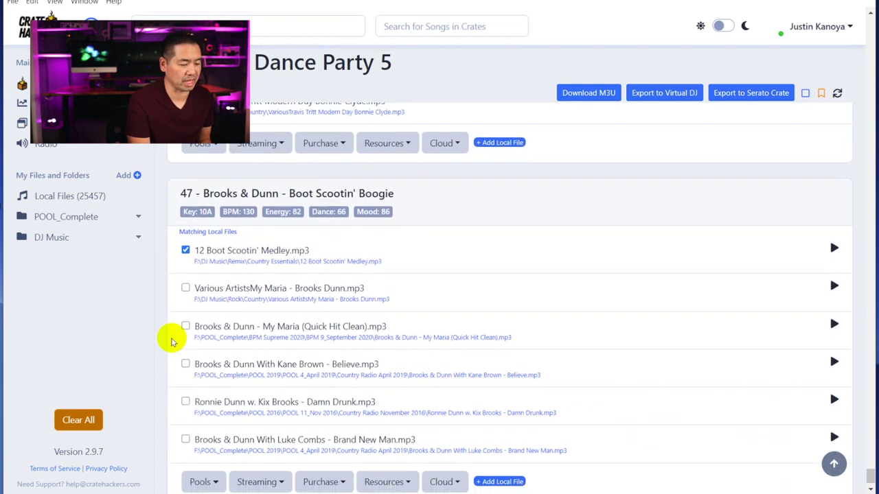
scroll(172, 342, up, 1)
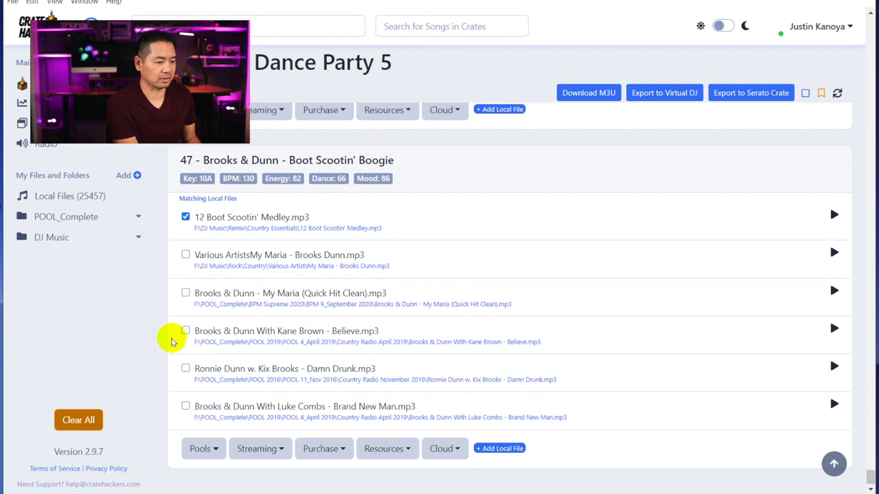
scroll(172, 341, up, 2)
scroll(173, 341, up, 7)
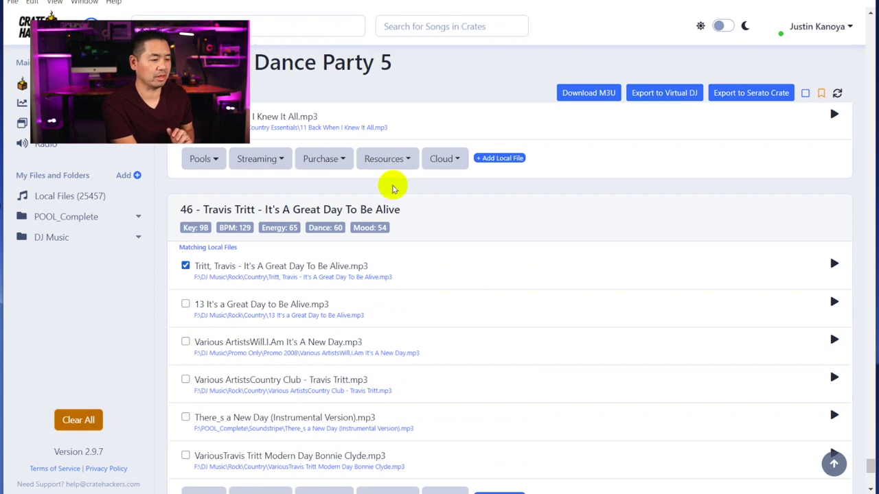
scroll(388, 192, up, 4)
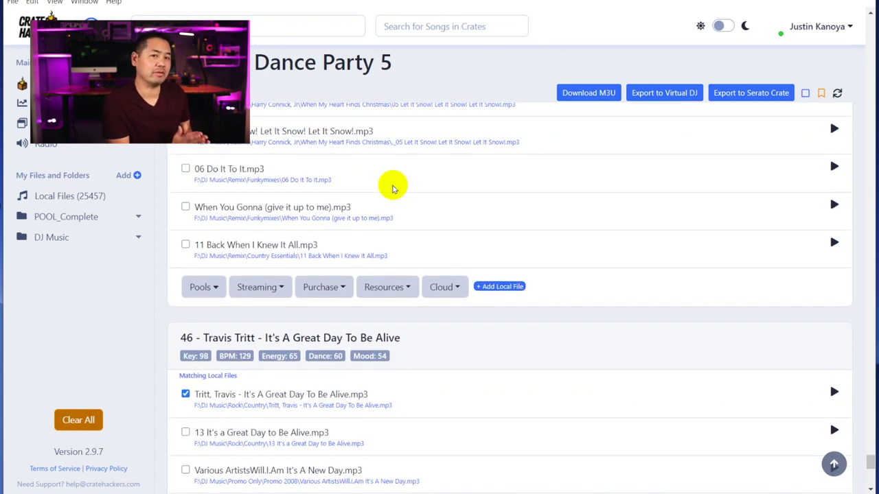